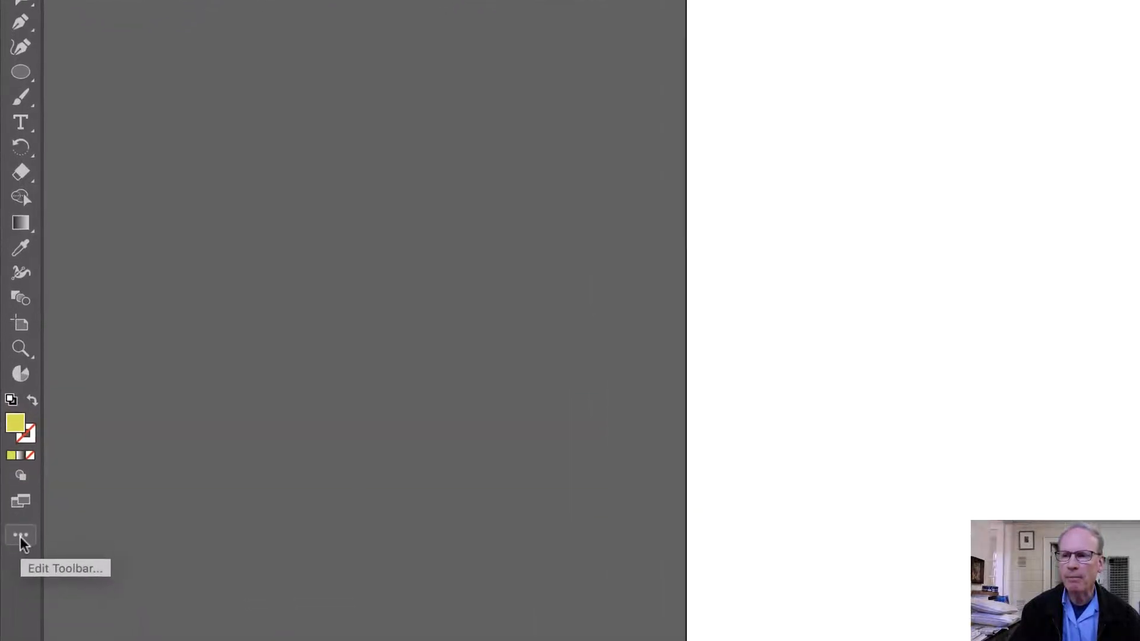
# Add the Line Graph Tool to the toolbar directly below the Pie Graph Tool
pyautogui.click(22, 539)
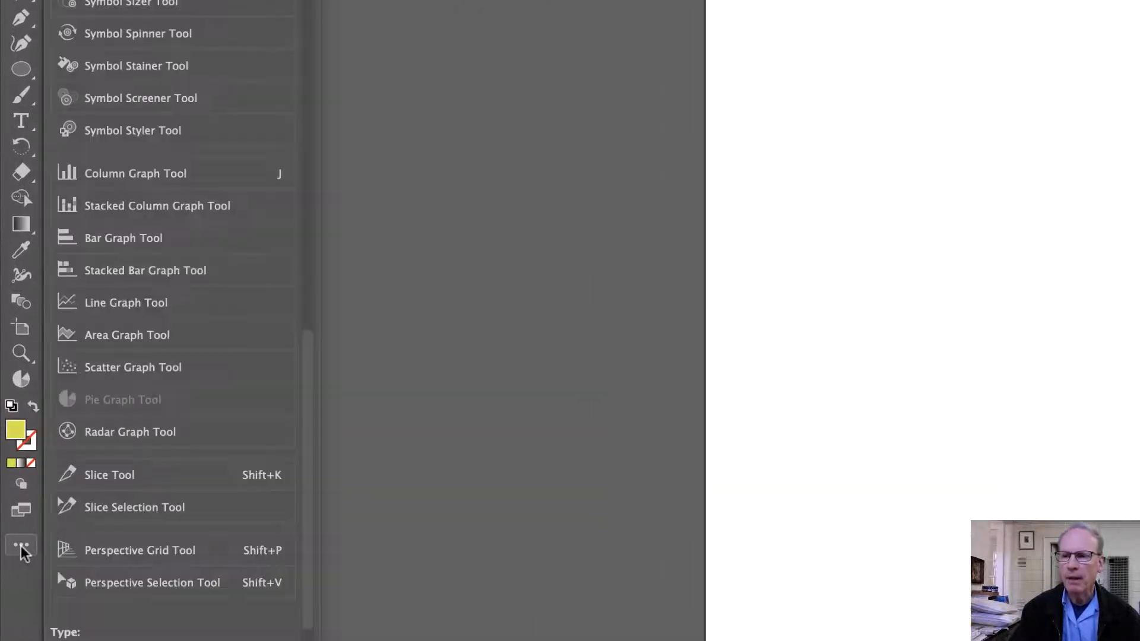
pyautogui.moveTo(303, 453)
pyautogui.mouseDown()
pyautogui.moveTo(308, 206)
pyautogui.moveTo(291, 640)
pyautogui.mouseUp()
pyautogui.moveTo(303, 596); pyautogui.dragTo(303, 640)
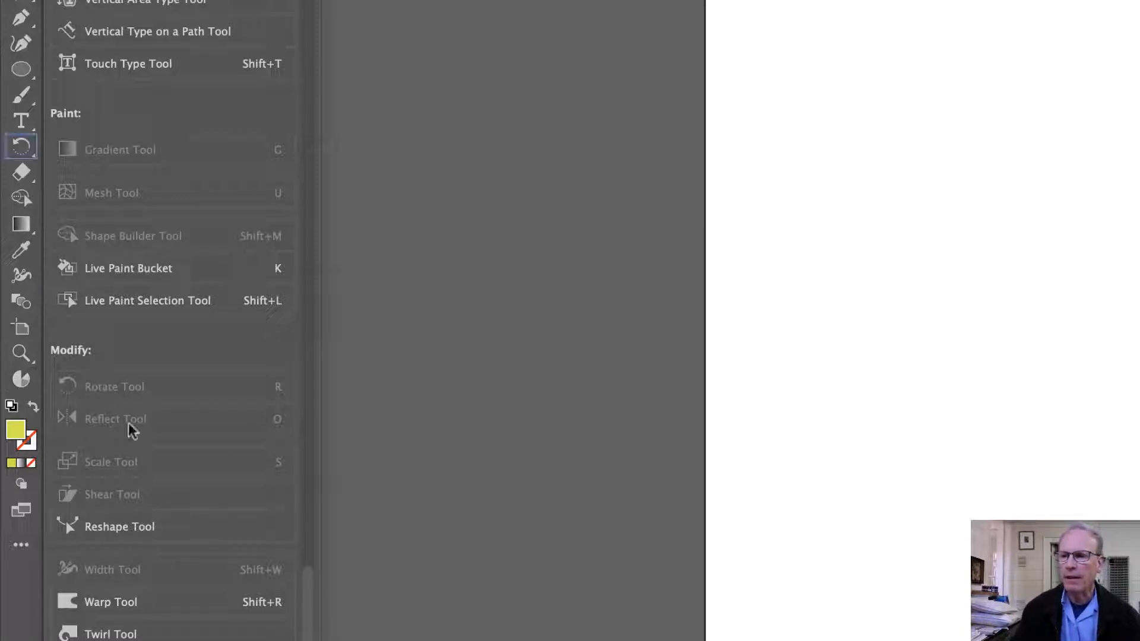
pyautogui.moveTo(305, 590); pyautogui.dragTo(307, 640)
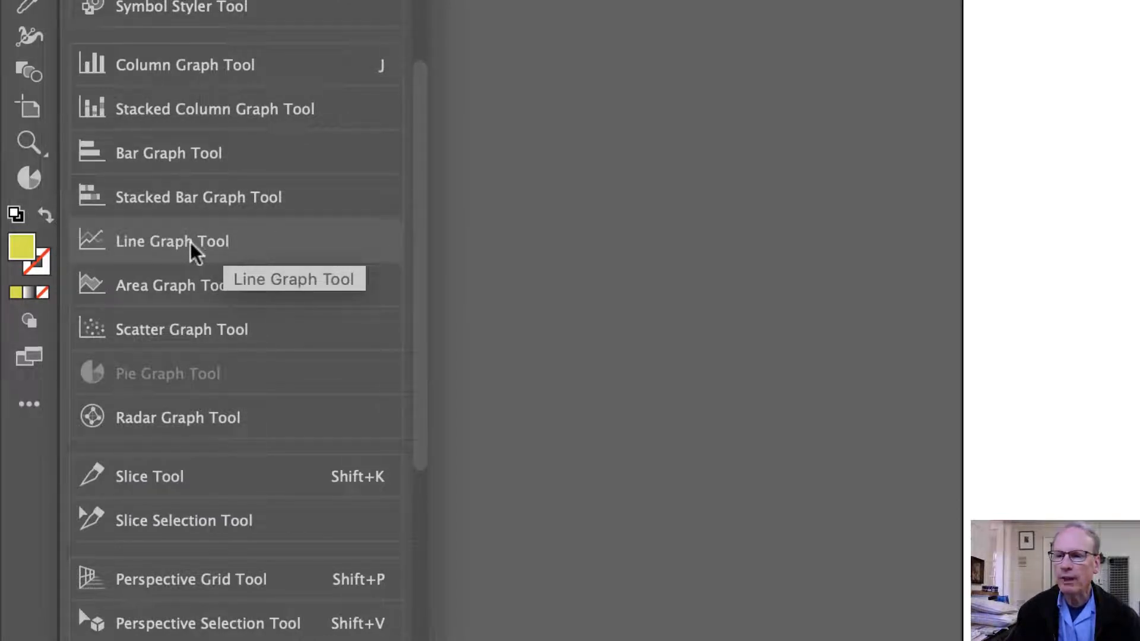
pyautogui.moveTo(196, 241); pyautogui.dragTo(28, 213)
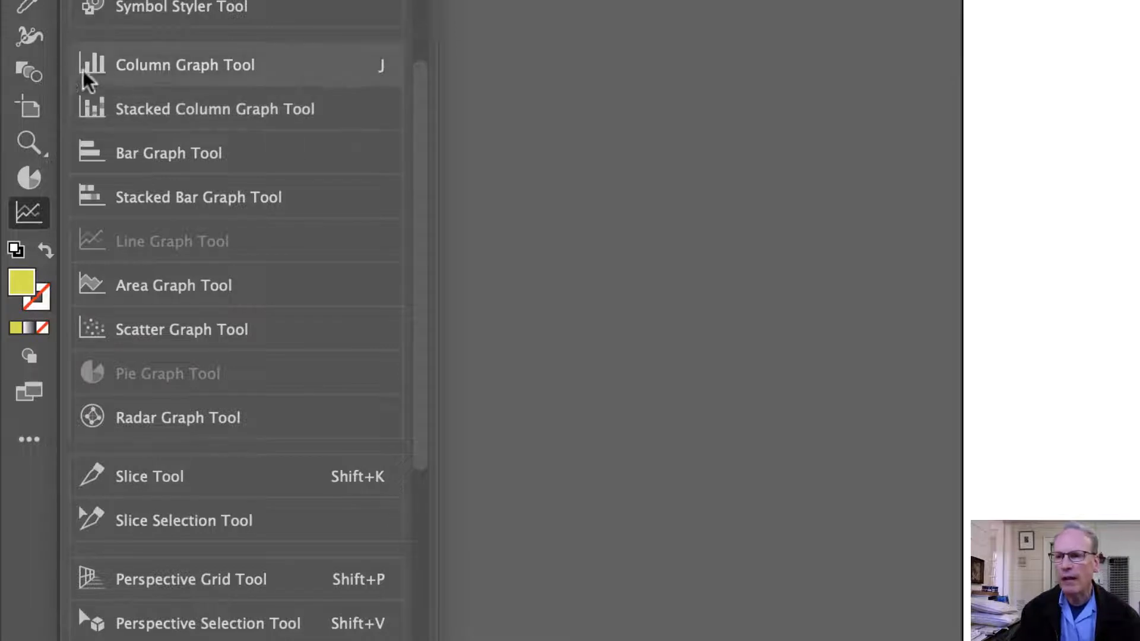
pyautogui.click(470, 123)
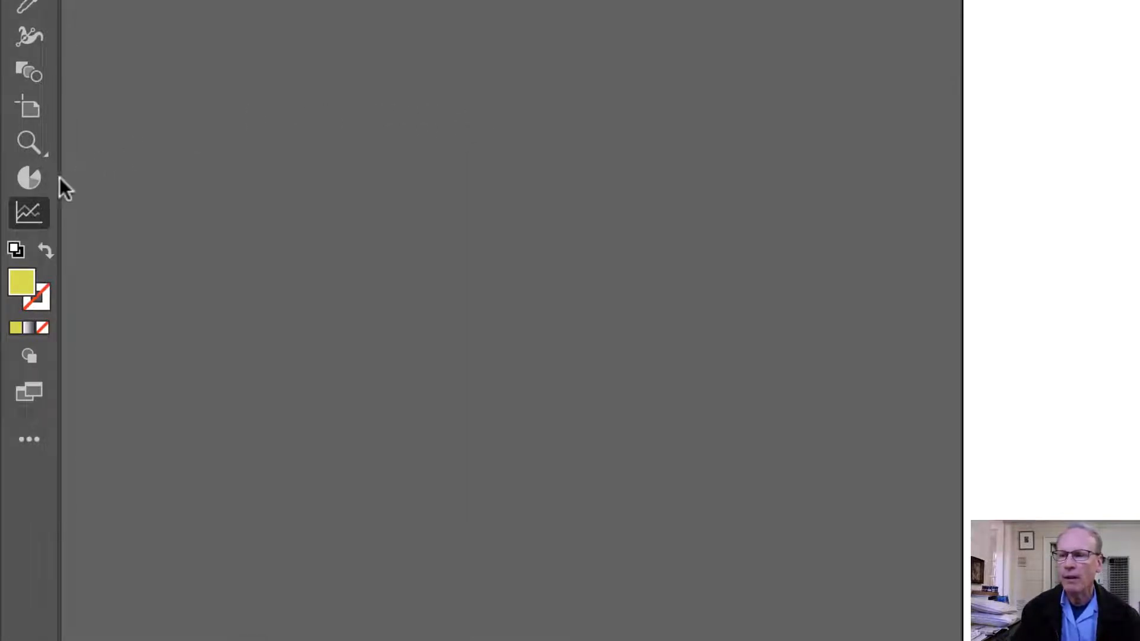
# Draw a pie graph on the upper part of the artboard and move its data window just below the pie
pyautogui.click(31, 180)
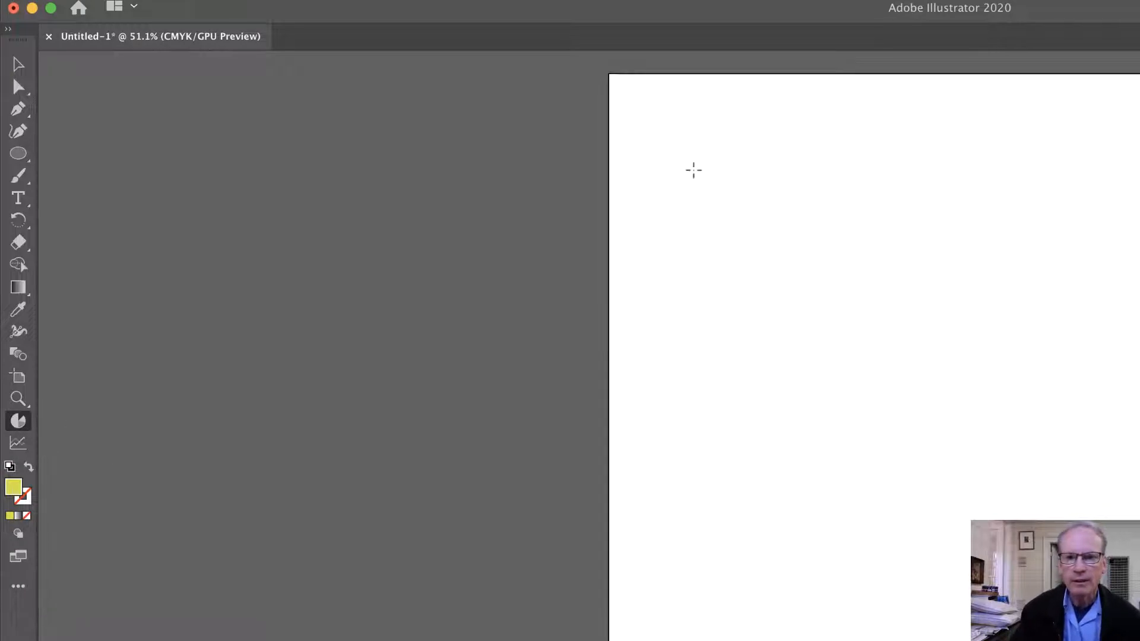
pyautogui.moveTo(695, 172); pyautogui.dragTo(1062, 469)
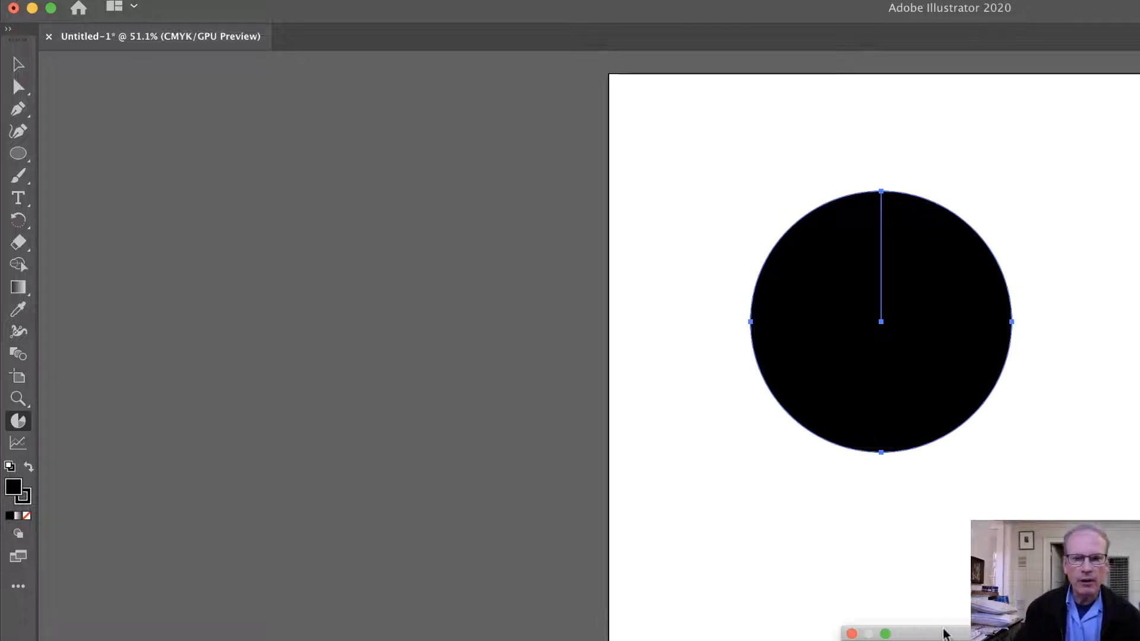
pyautogui.moveTo(944, 633); pyautogui.dragTo(824, 491)
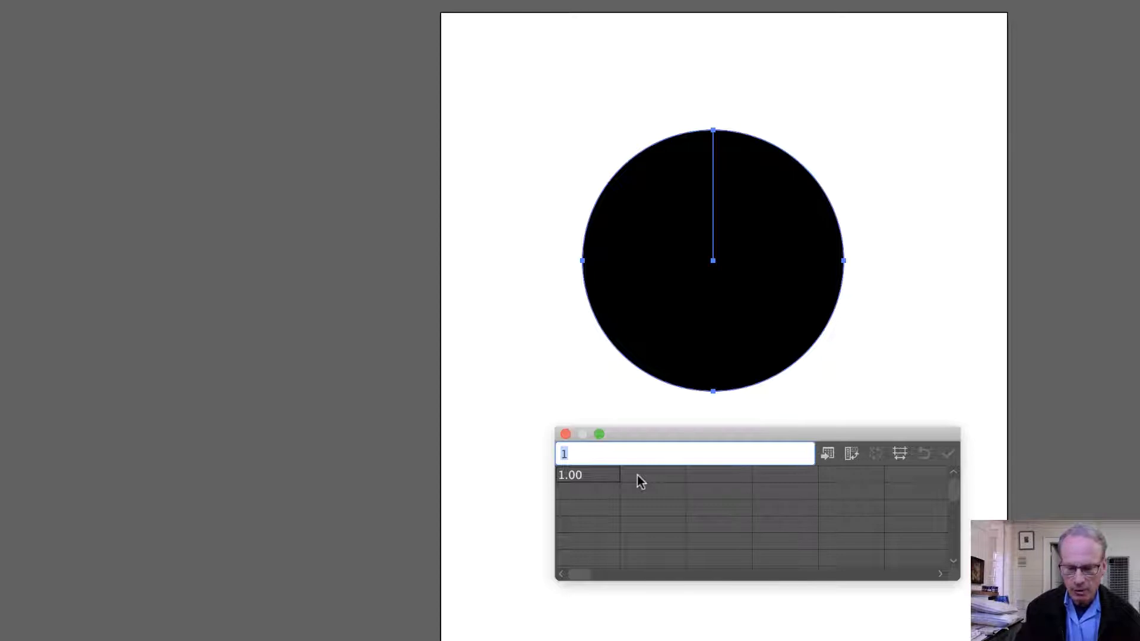
# Enter 70 and 30 side by side in the first row of the graph data, apply them and close the data window
pyautogui.write('70')
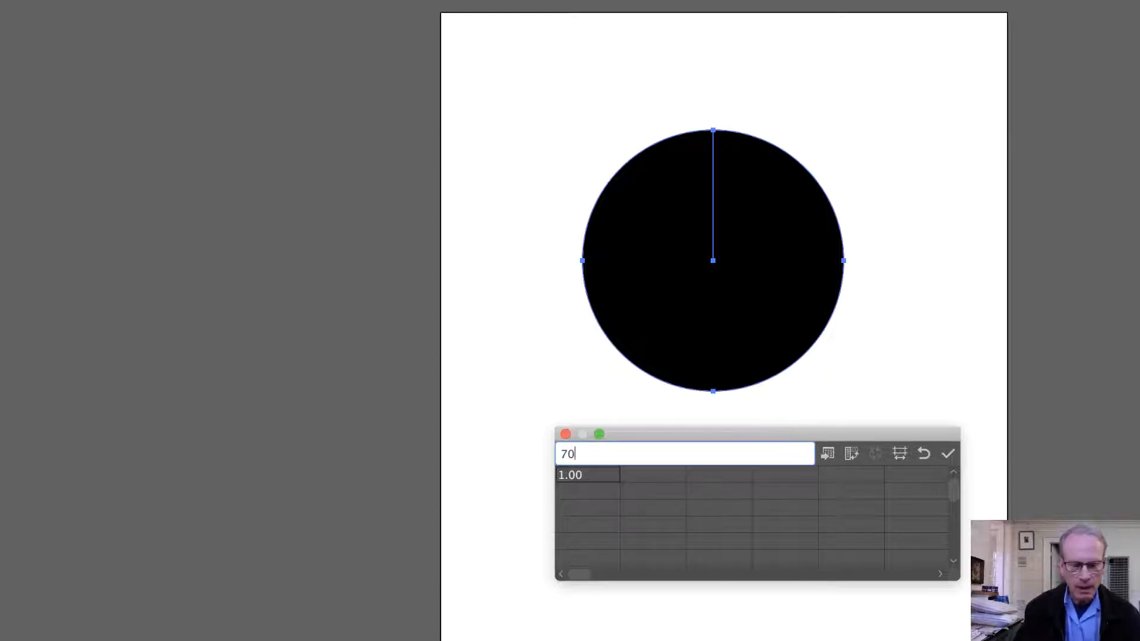
pyautogui.click(651, 476)
pyautogui.write('30')
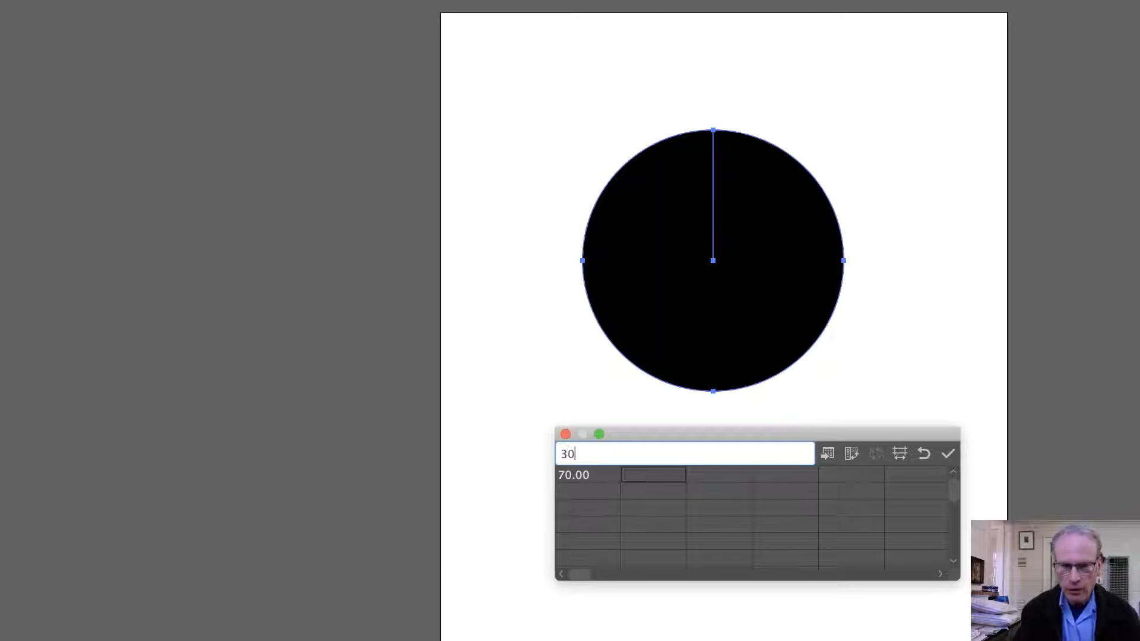
pyautogui.press('Return')
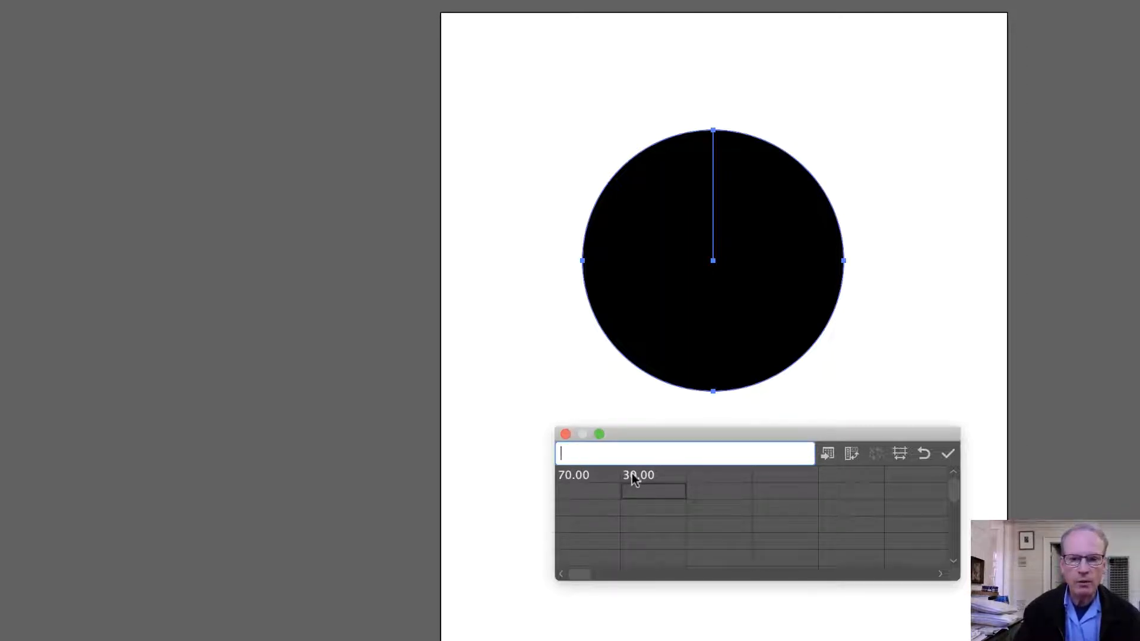
pyautogui.click(948, 456)
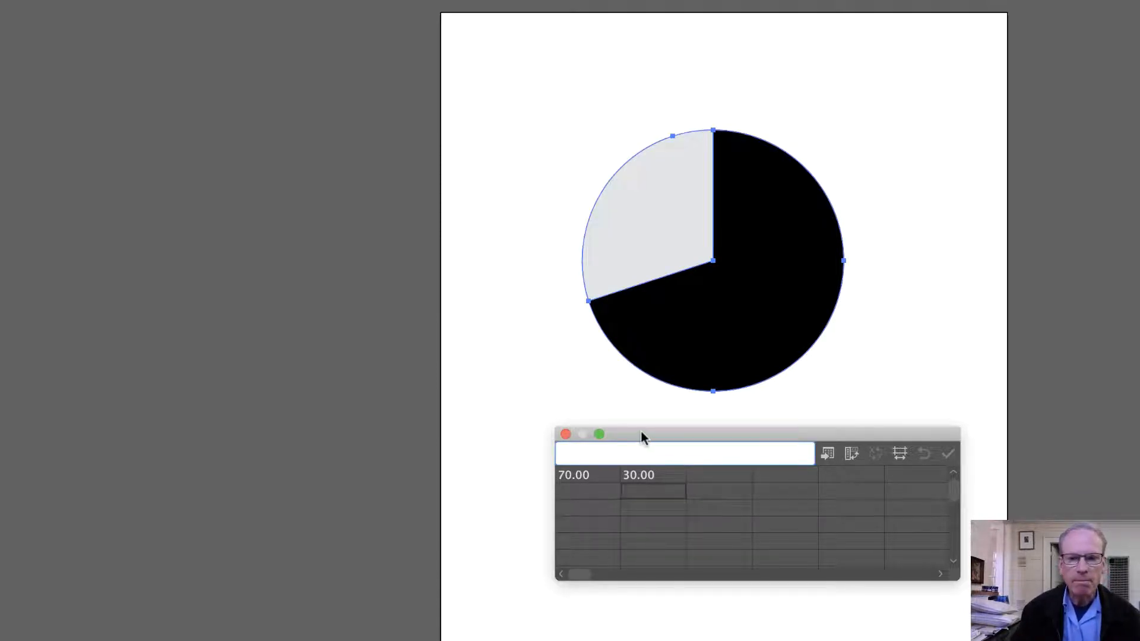
pyautogui.click(565, 434)
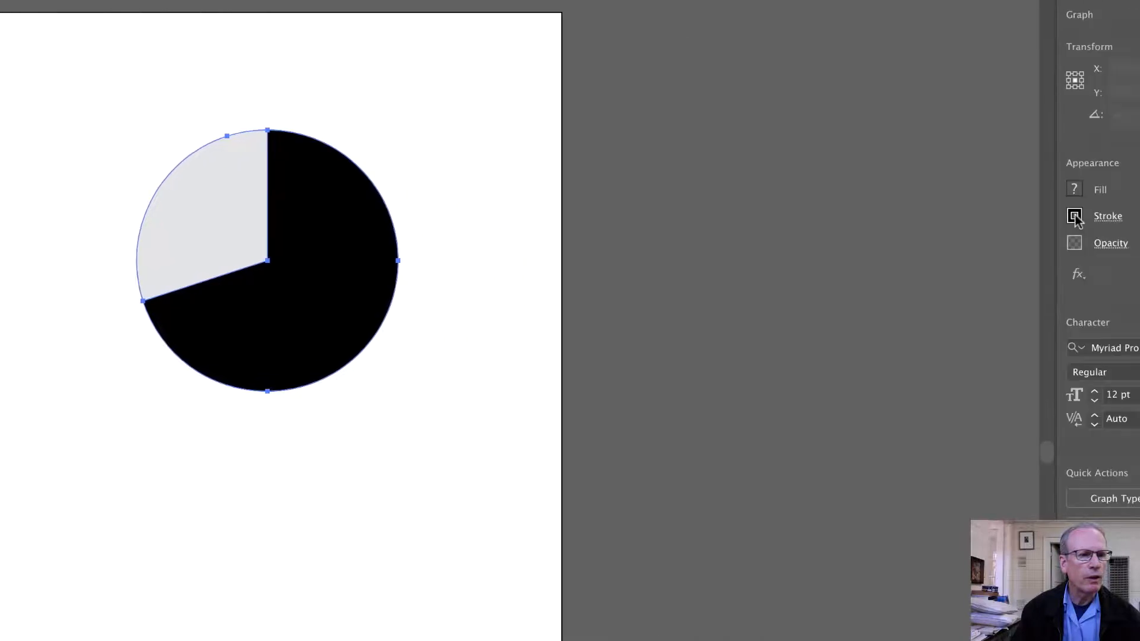
# Remove the stroke from the pie graph by setting it to None
pyautogui.click(1000, 215)
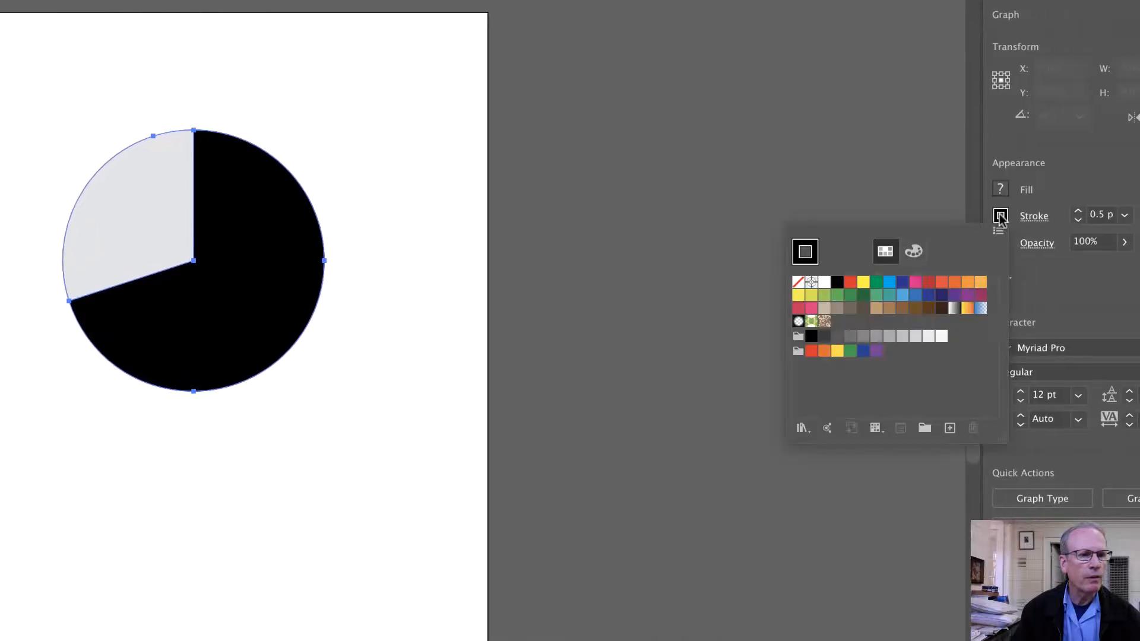
pyautogui.click(798, 283)
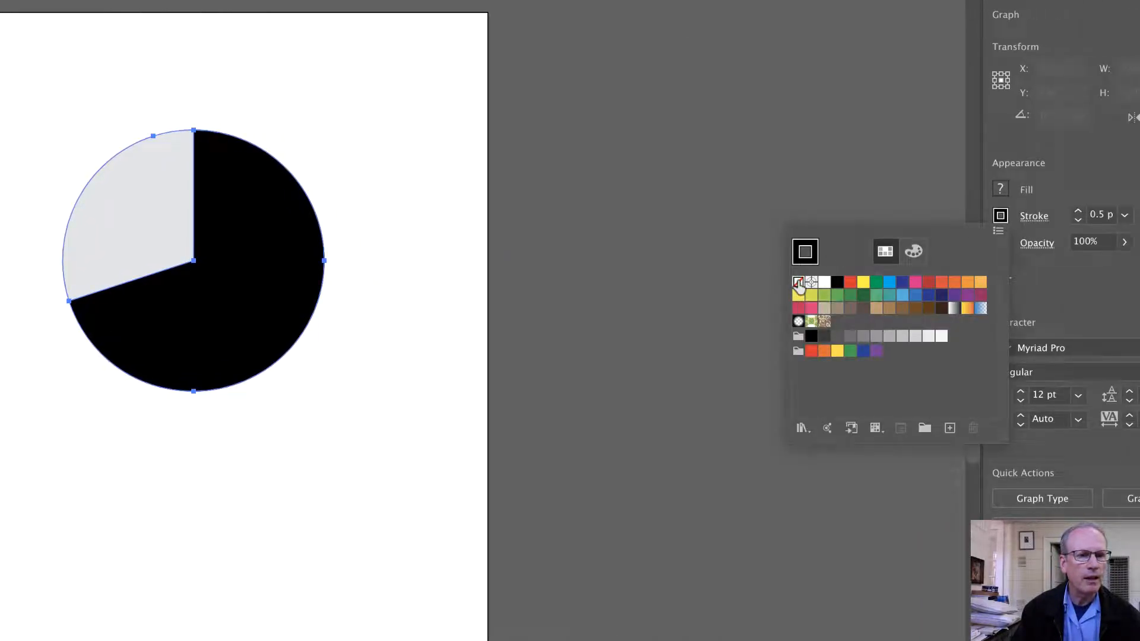
pyautogui.click(453, 324)
# Place a duplicate of the pie graph beside the artboard and deselect it
pyautogui.press('v')
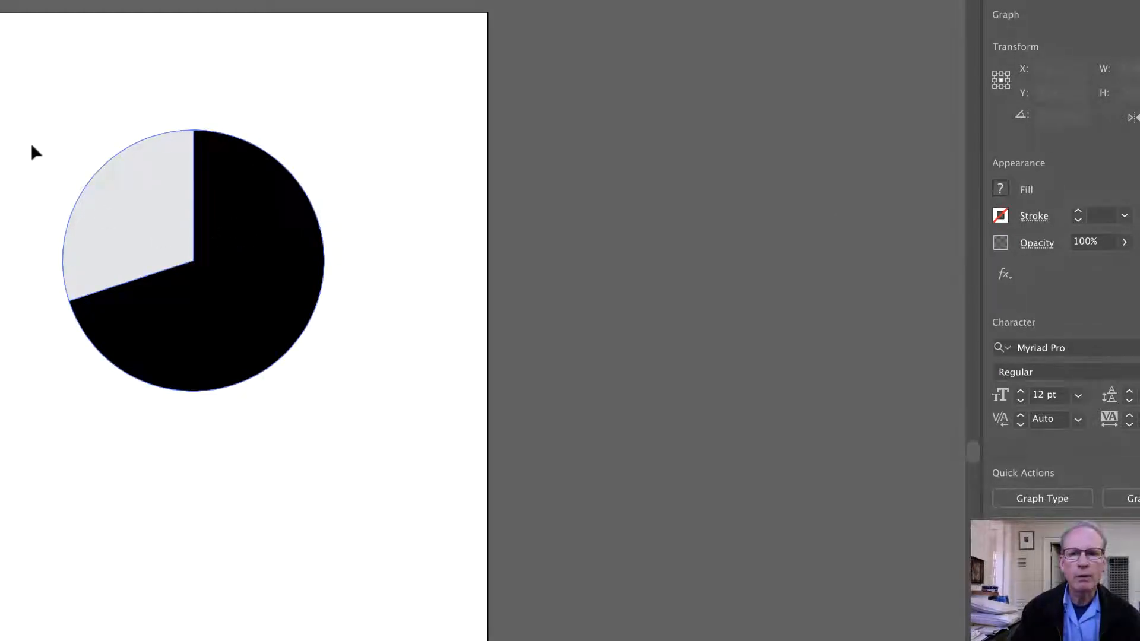
pyautogui.moveTo(36, 128); pyautogui.dragTo(345, 377)
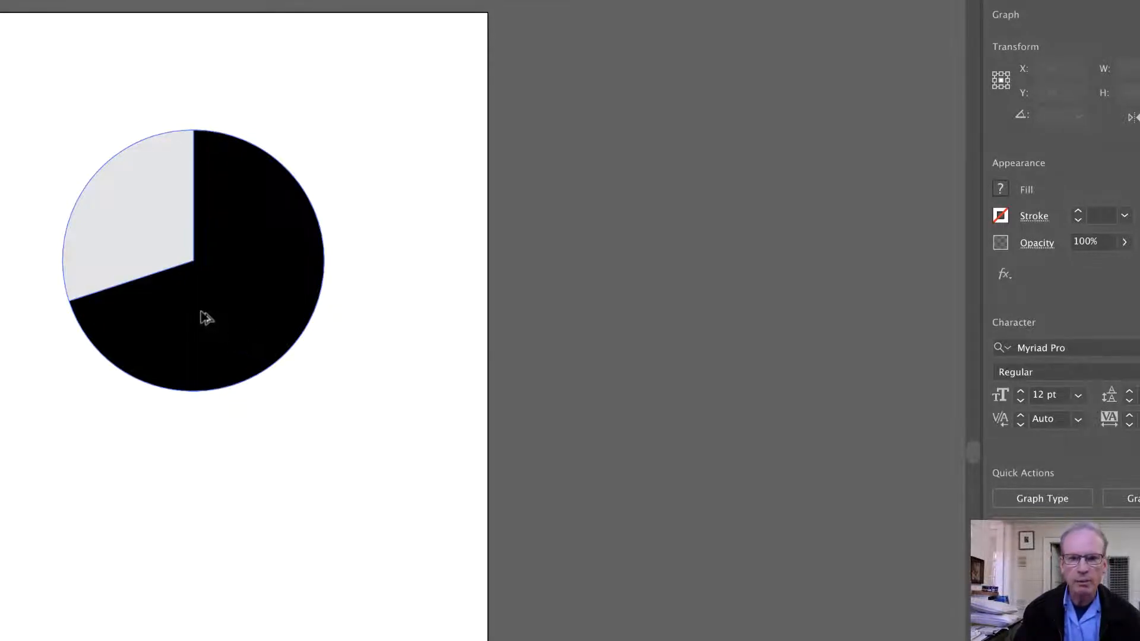
pyautogui.moveTo(202, 315); pyautogui.dragTo(659, 303)
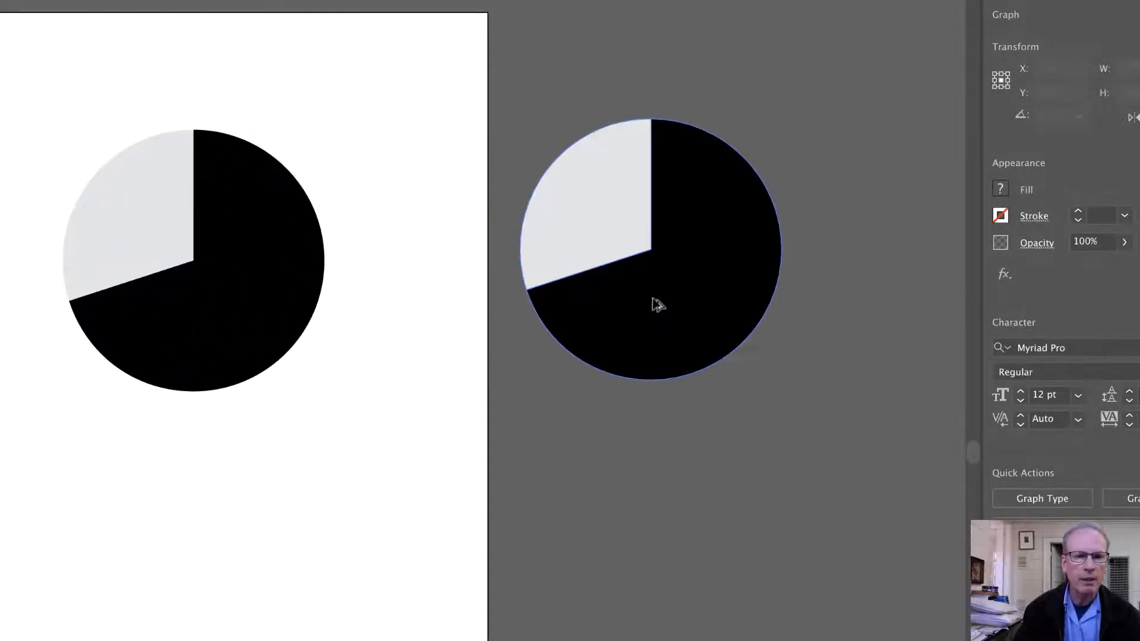
pyautogui.click(571, 435)
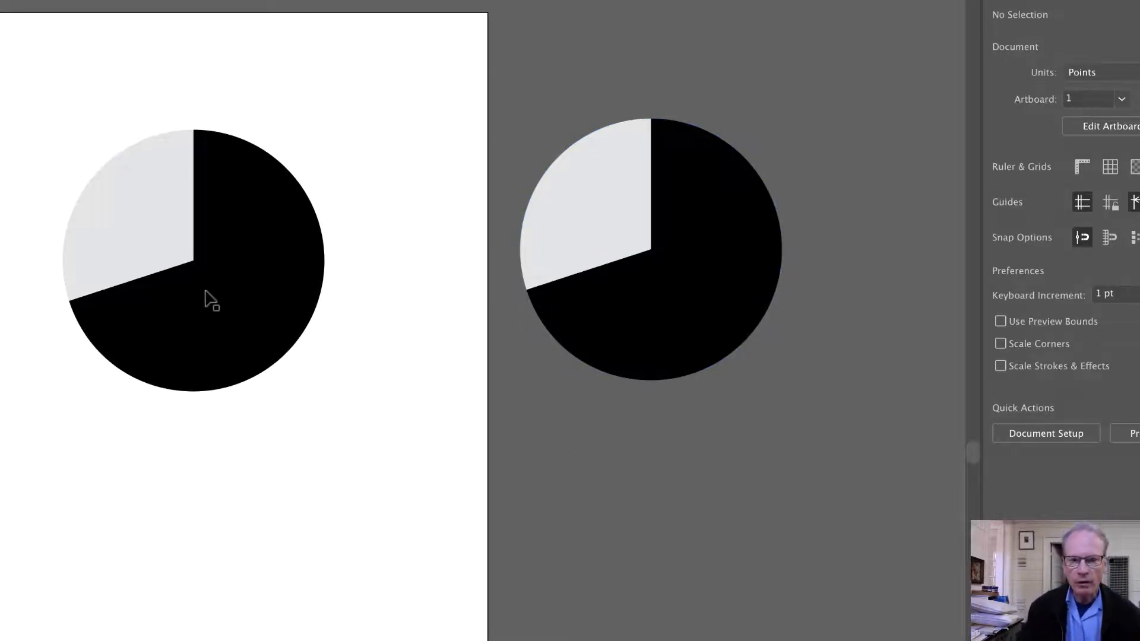
# Ungroup the pie graph on the artboard, accepting the loss of its graph data, and deselect it
pyautogui.click(184, 319)
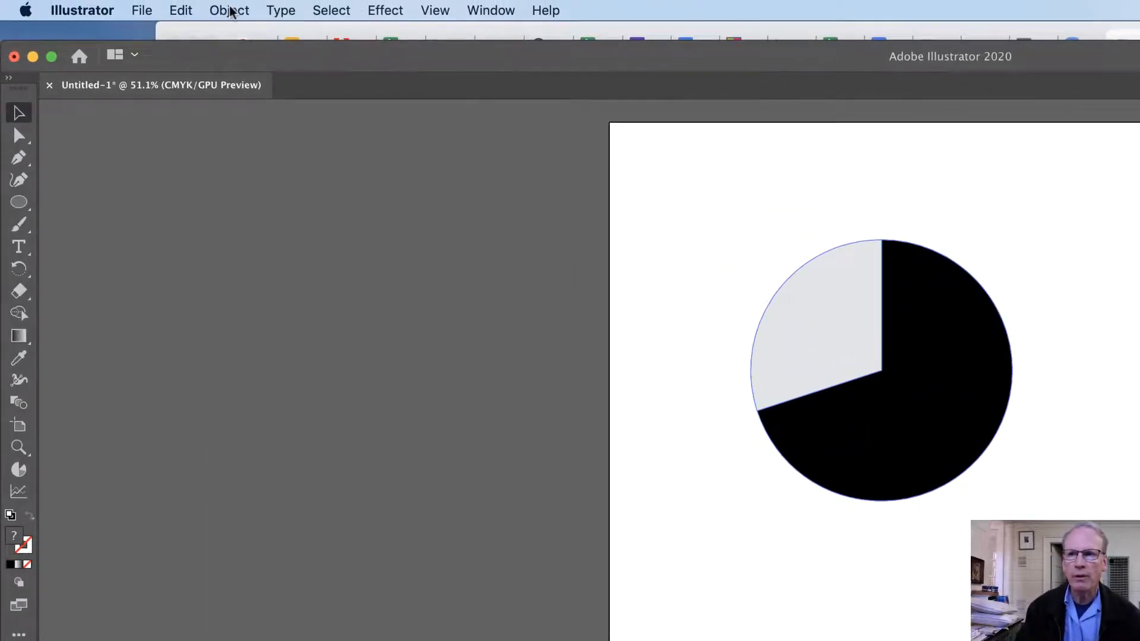
pyautogui.click(230, 11)
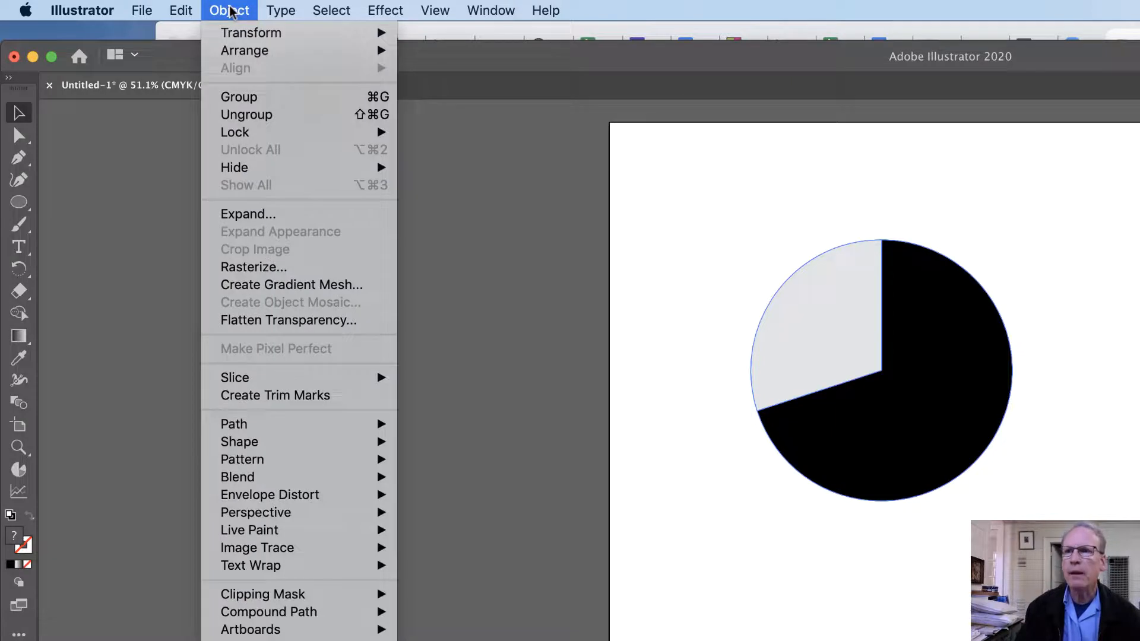
pyautogui.click(236, 115)
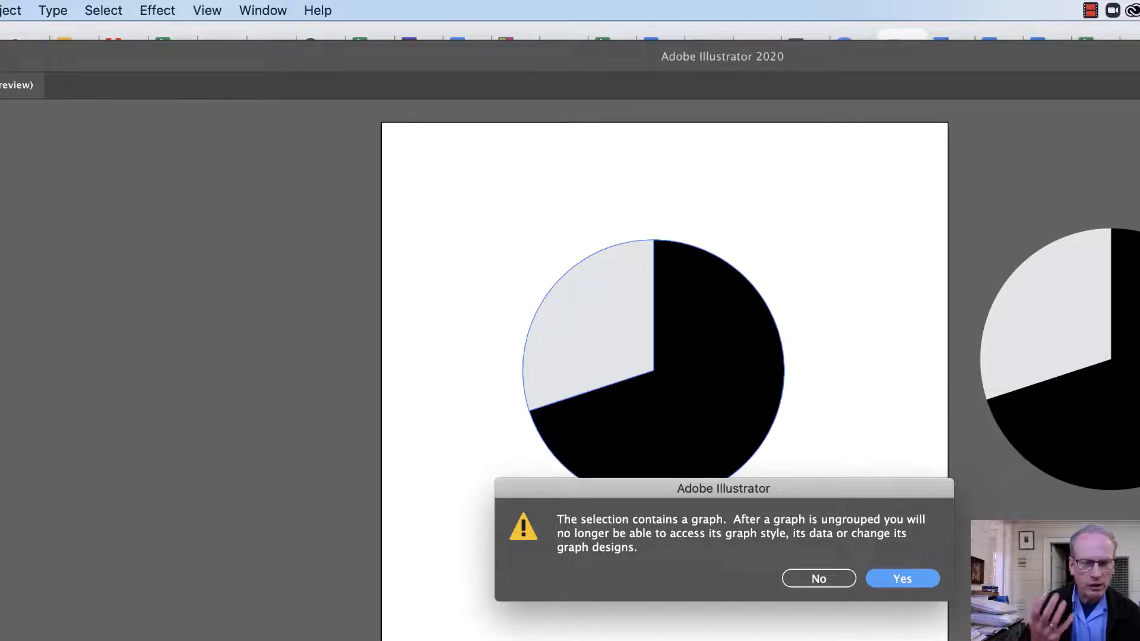
pyautogui.click(886, 577)
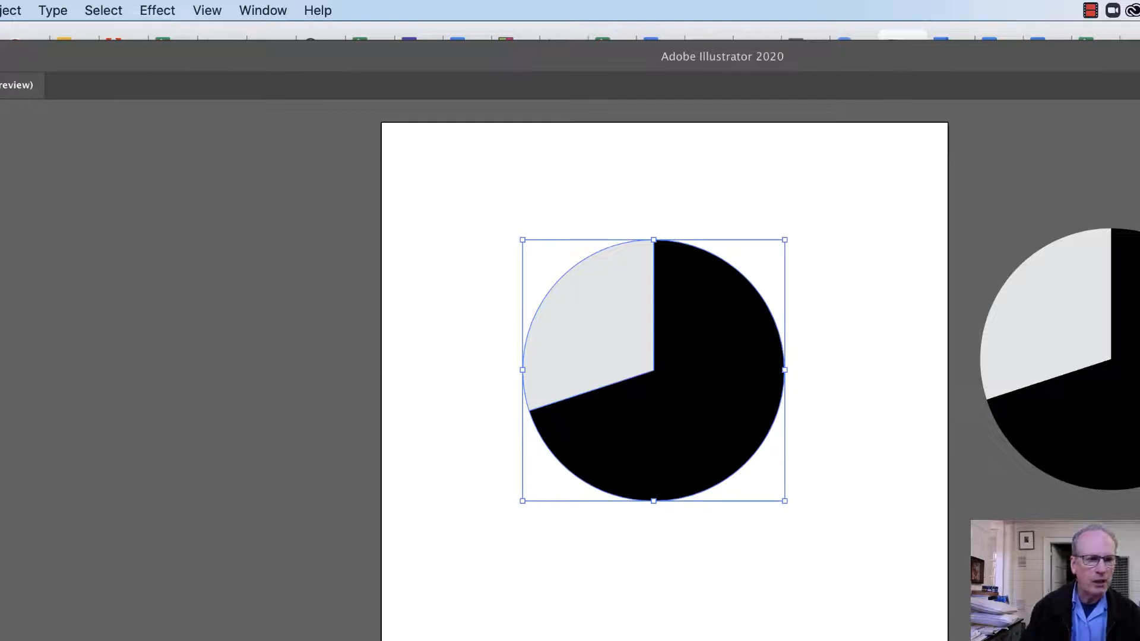
pyautogui.click(585, 600)
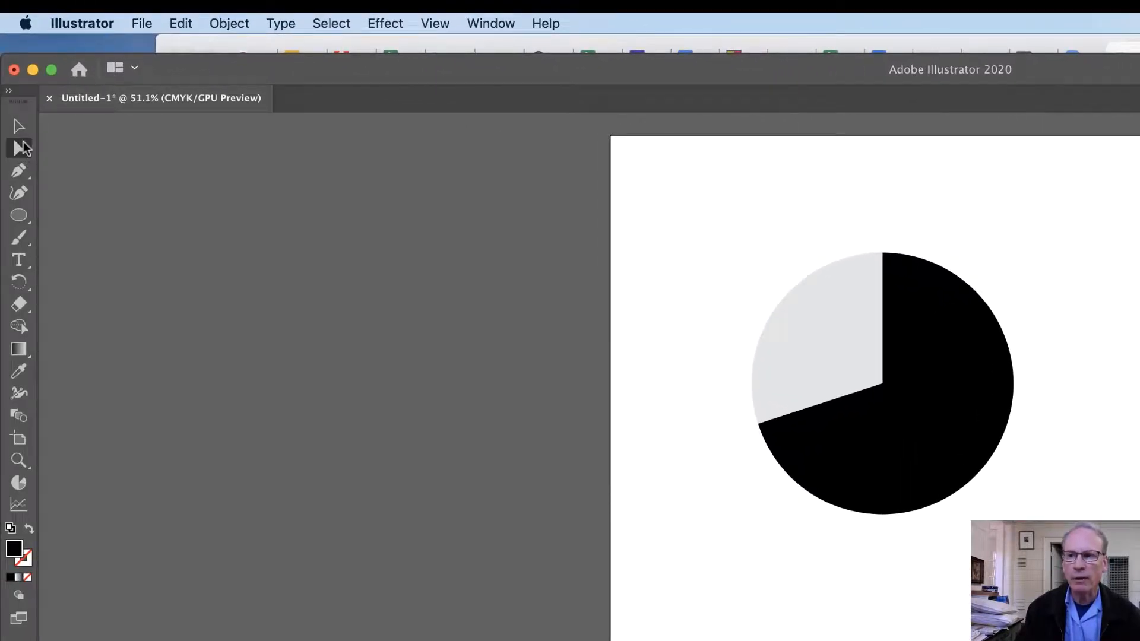
# Fill the light grey slice of the artboard pie with an orange swatch using direct selection
pyautogui.click(823, 332)
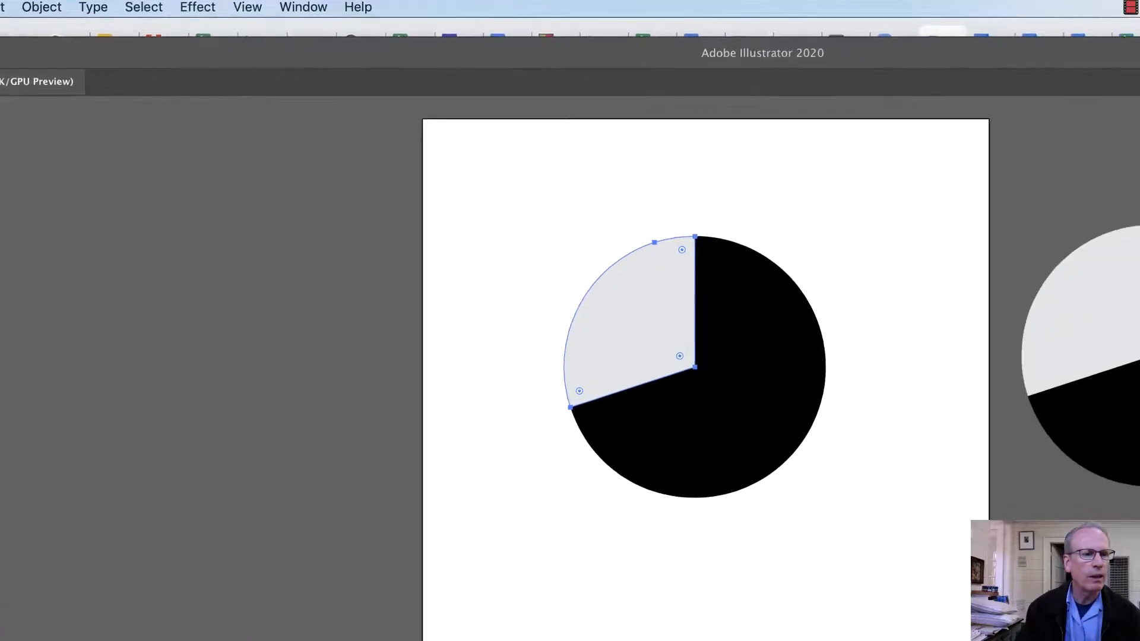
pyautogui.click(1113, 261)
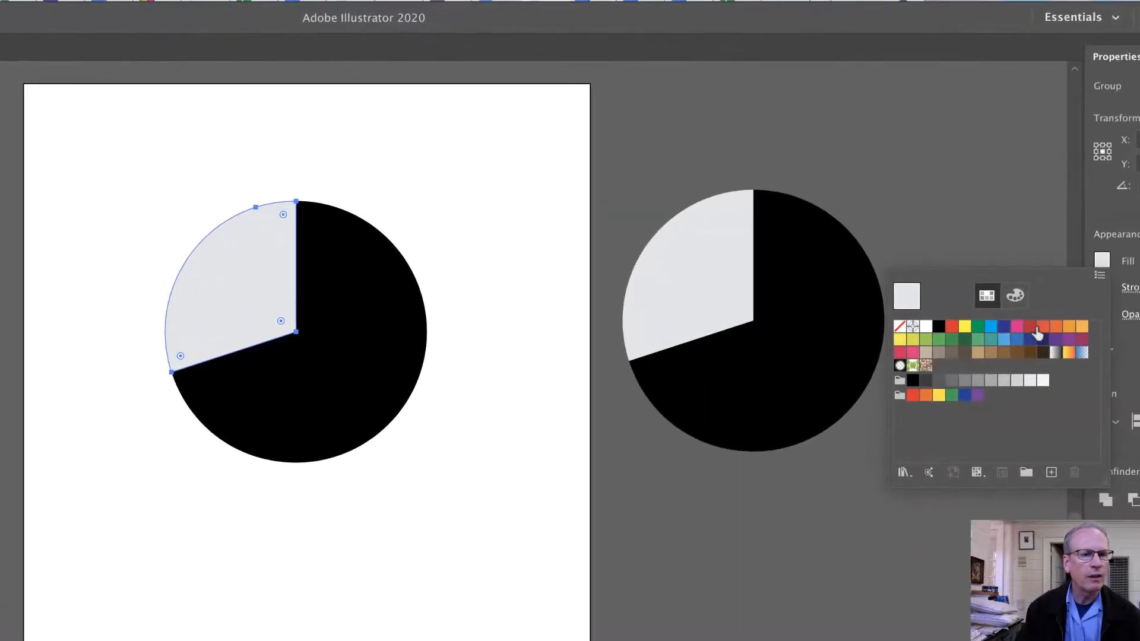
pyautogui.click(1069, 327)
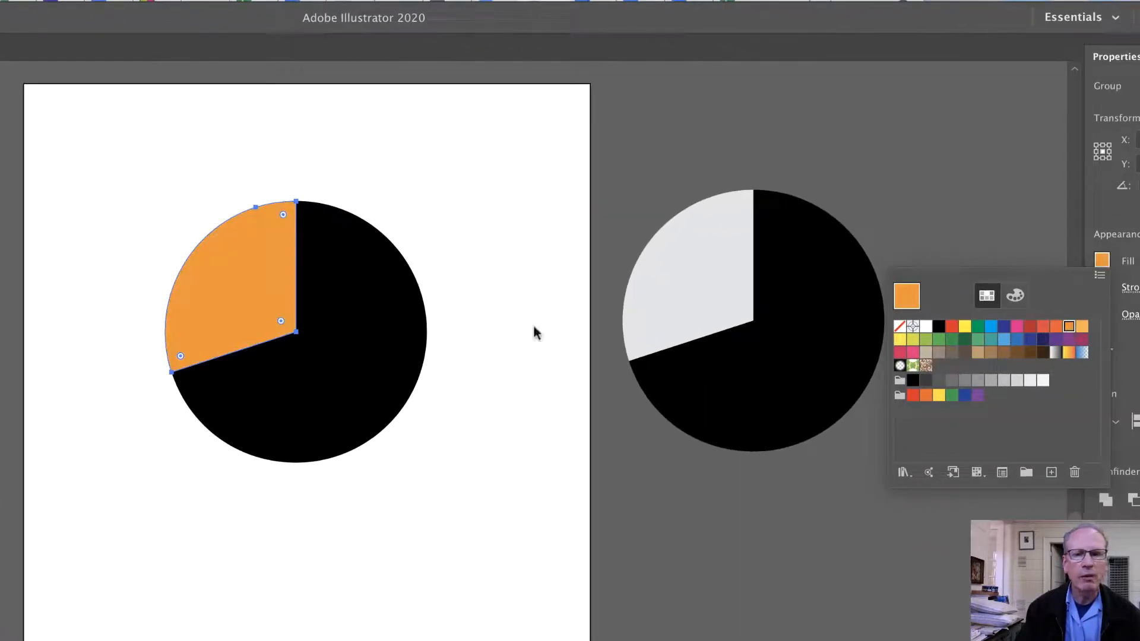
pyautogui.click(362, 343)
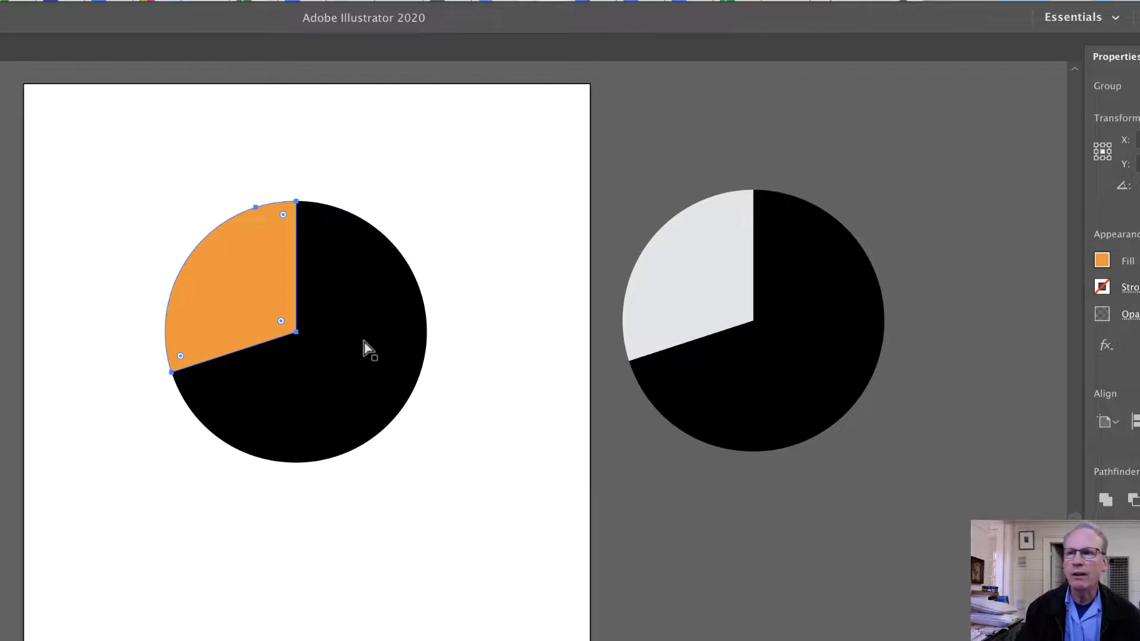
# Fill the large black slice of the artboard pie with a light green swatch
pyautogui.click(364, 345)
pyautogui.click(1102, 262)
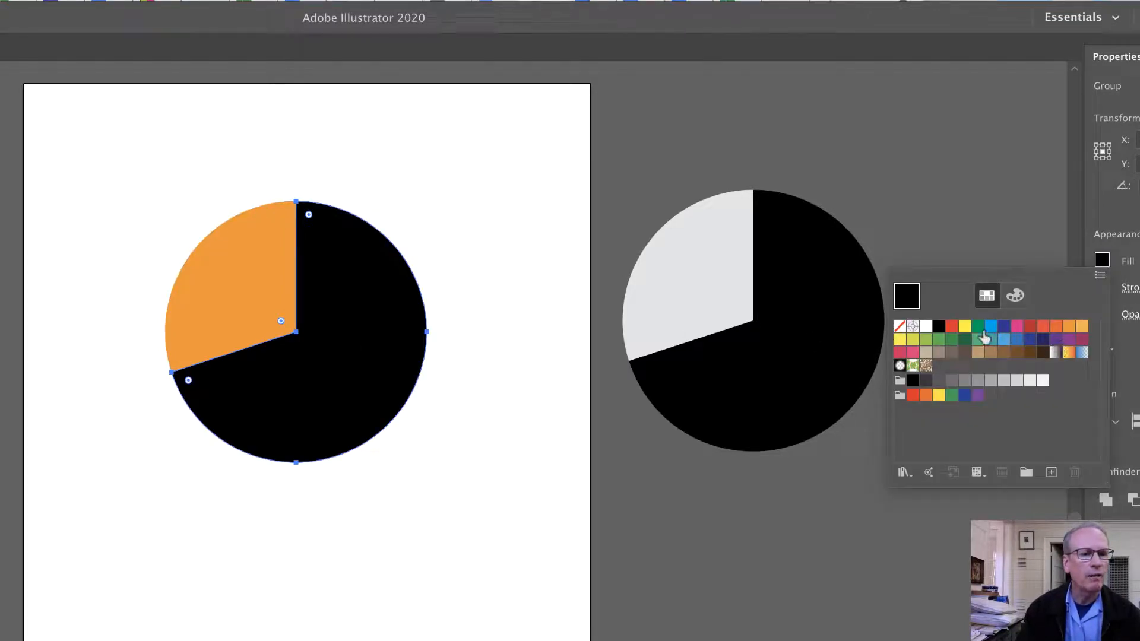
pyautogui.click(926, 341)
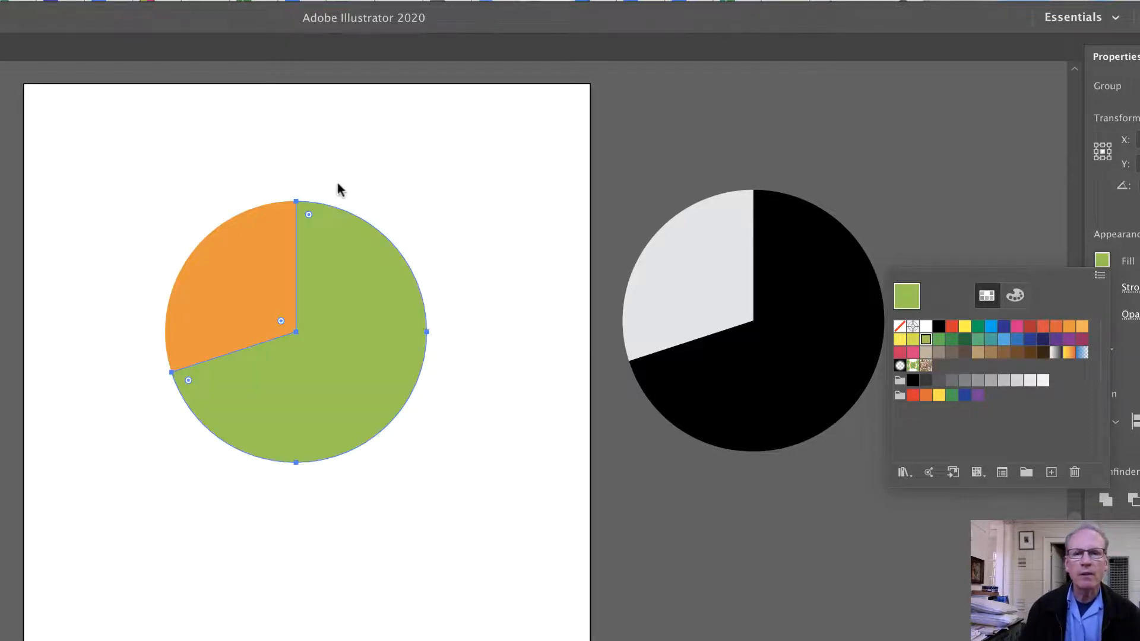
pyautogui.click(321, 172)
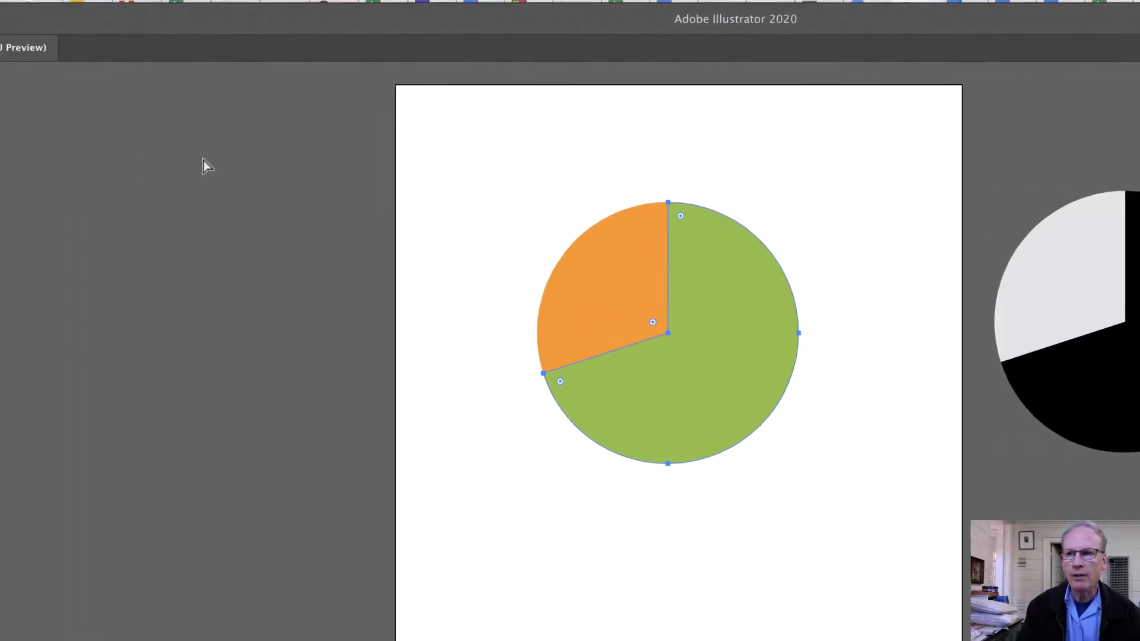
# Draw a smaller circle from the pie's centre and delete everything inside it with the Shape Builder tool, leaving a two-colour ring
pyautogui.click(28, 167)
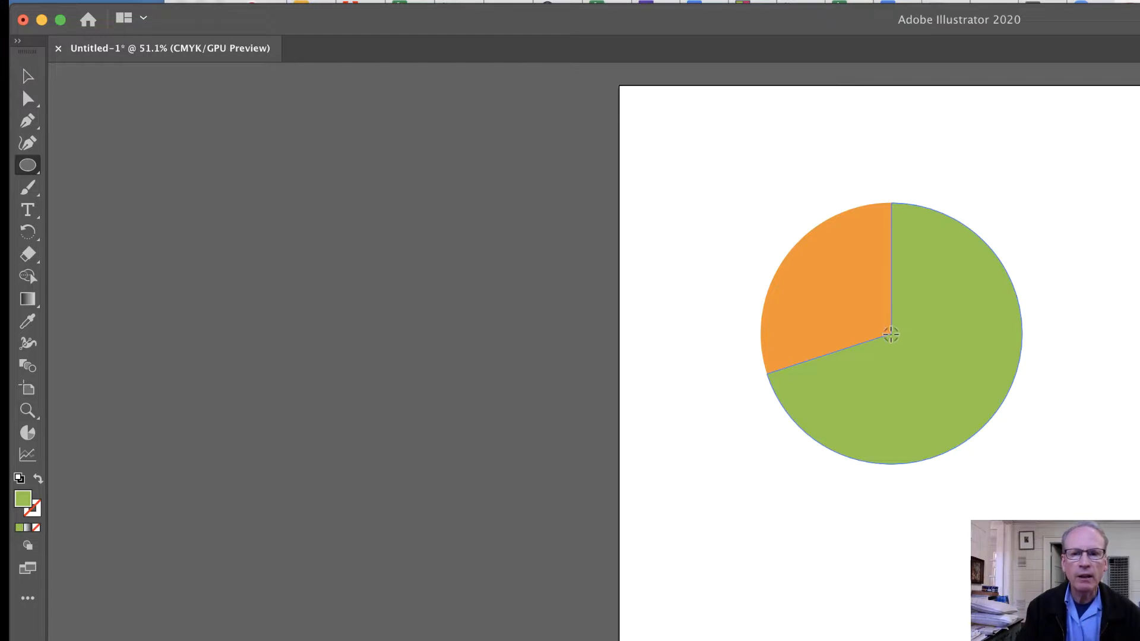
pyautogui.moveTo(890, 334); pyautogui.dragTo(800, 294)
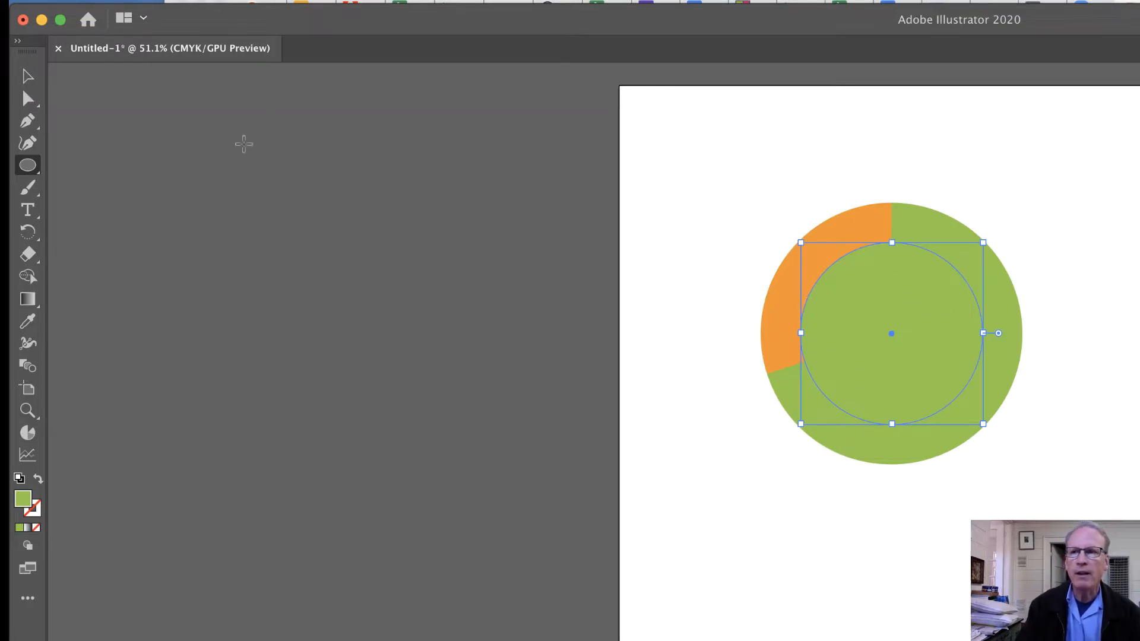
pyautogui.click(30, 78)
pyautogui.moveTo(713, 161); pyautogui.dragTo(1075, 503)
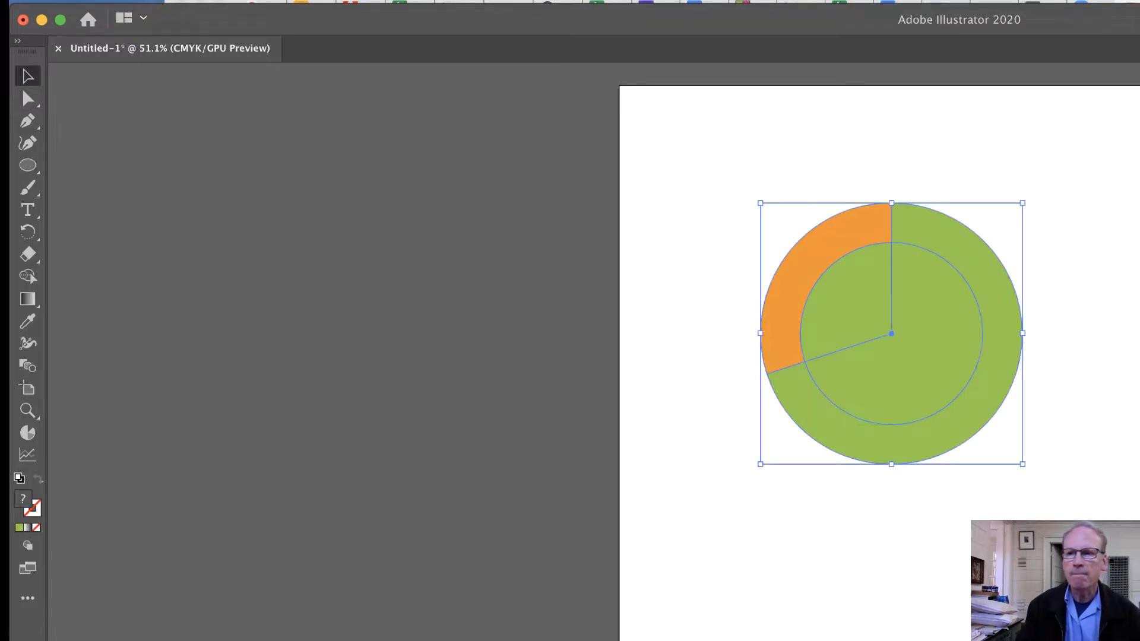
pyautogui.click(29, 277)
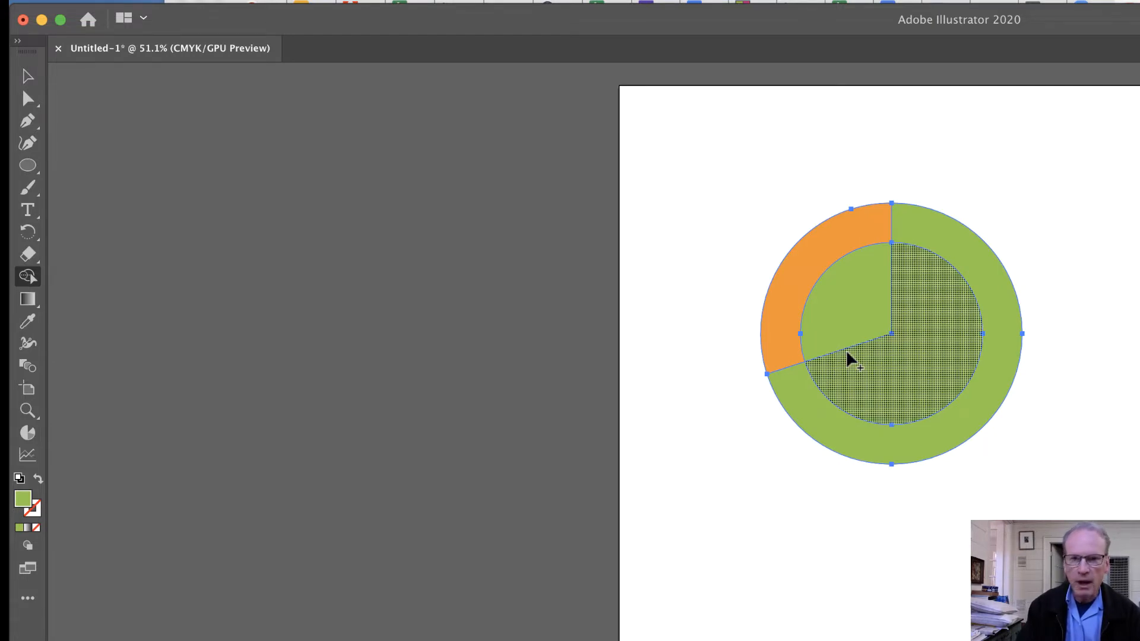
pyautogui.moveTo(856, 356)
pyautogui.mouseDown()
pyautogui.moveTo(926, 313)
pyautogui.moveTo(912, 293)
pyautogui.moveTo(850, 320)
pyautogui.moveTo(854, 370)
pyautogui.moveTo(918, 359)
pyautogui.moveTo(924, 308)
pyautogui.mouseUp()
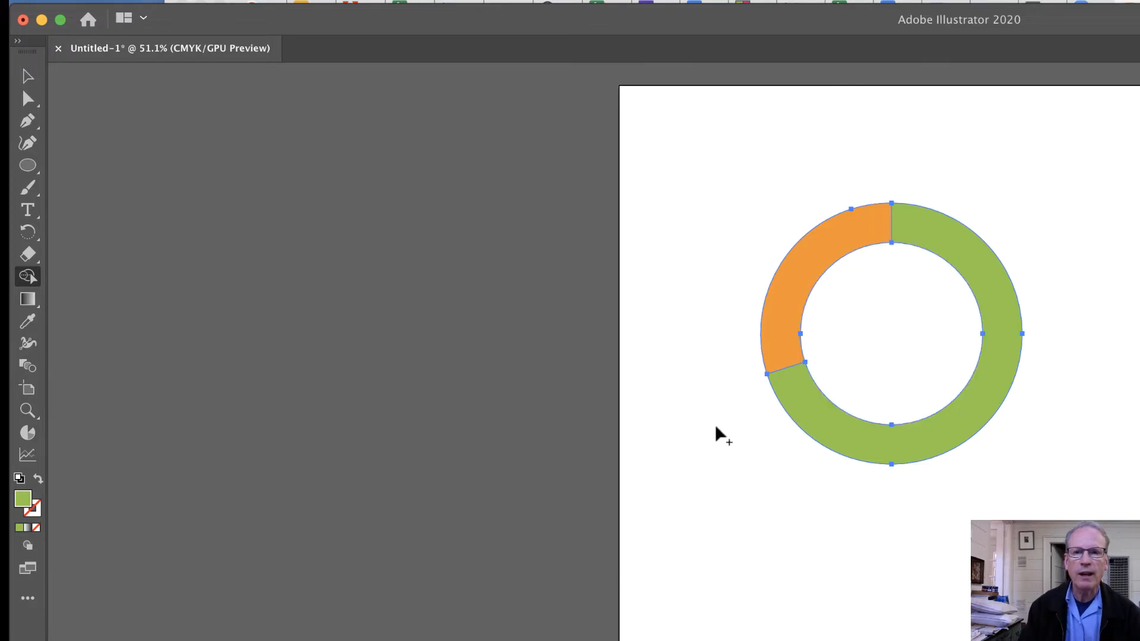
pyautogui.press('v')
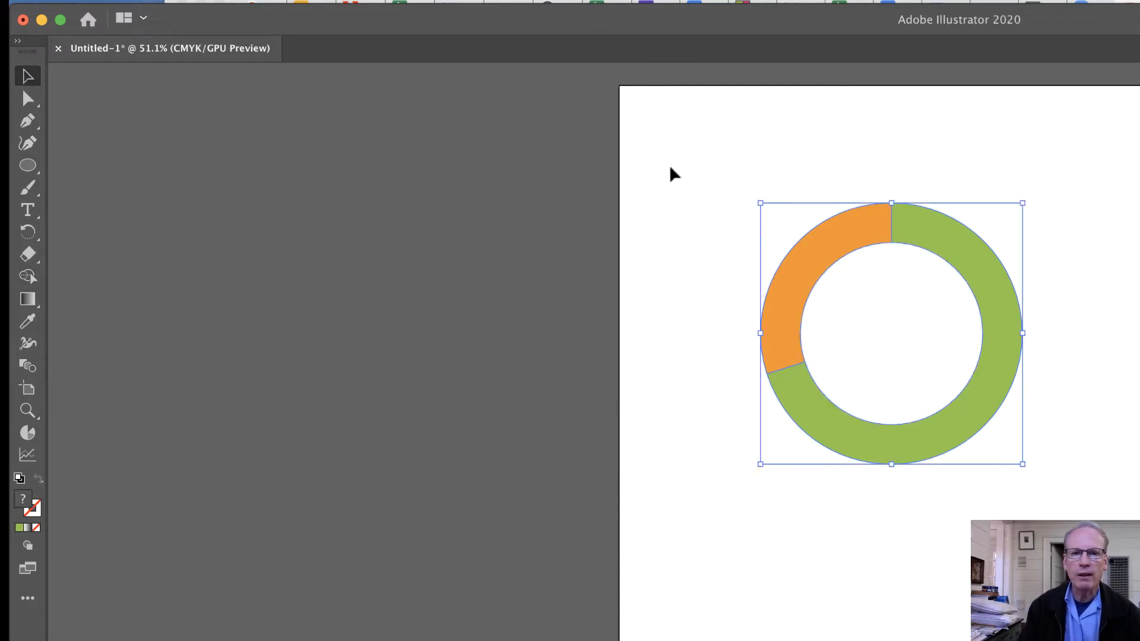
pyautogui.click(676, 173)
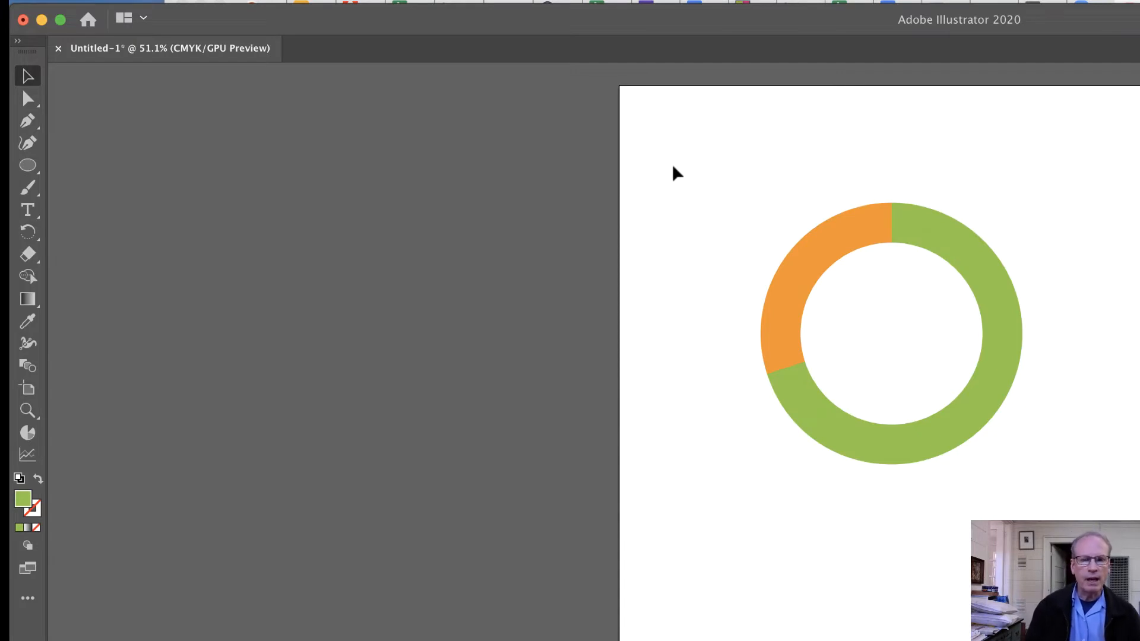